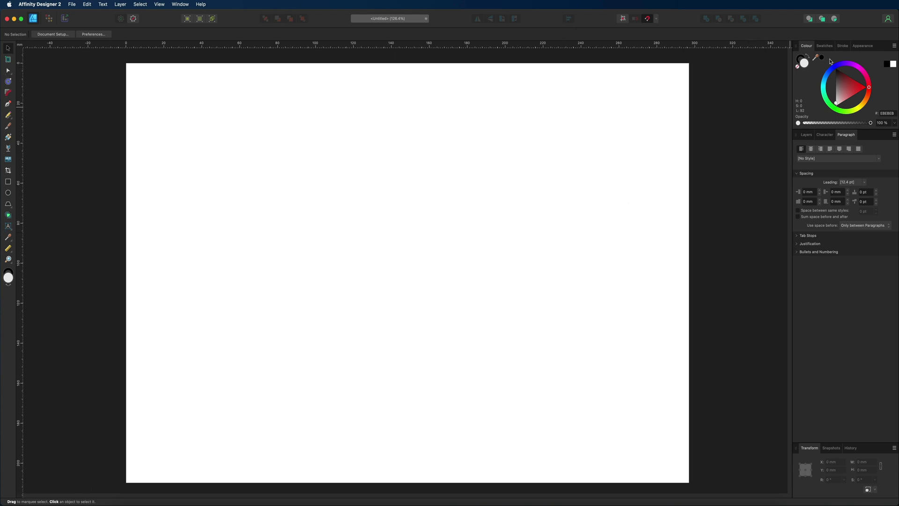
Browse the Swatches, Stroke and Appearance tabs, then show Layers in the lower panel.
click(828, 47)
click(843, 46)
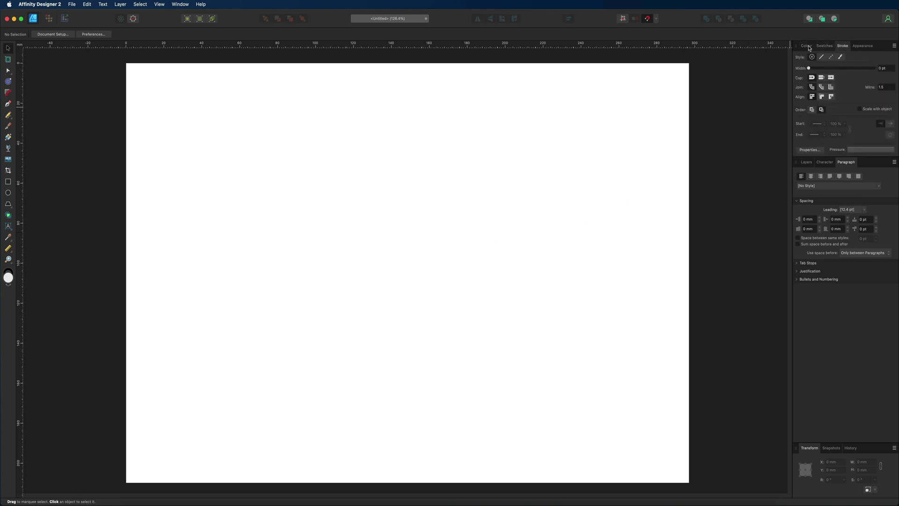
click(808, 47)
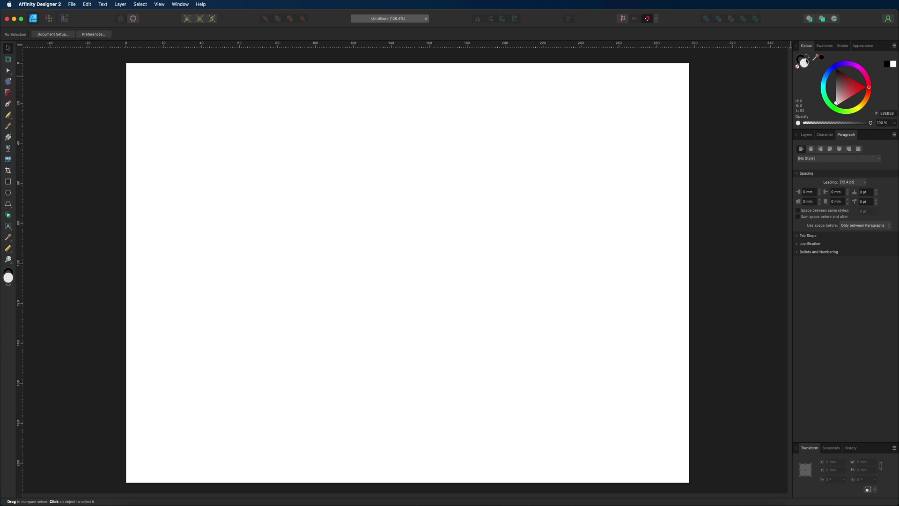
click(824, 46)
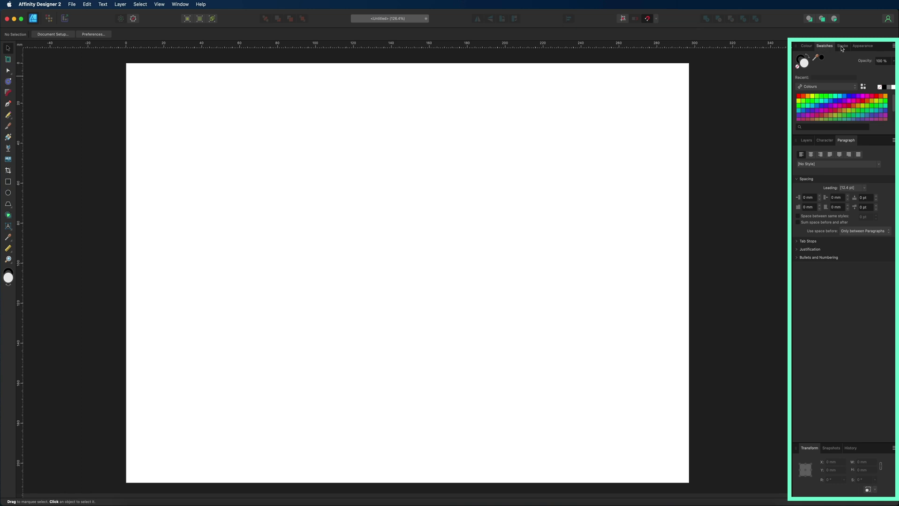
click(843, 47)
click(863, 48)
click(846, 47)
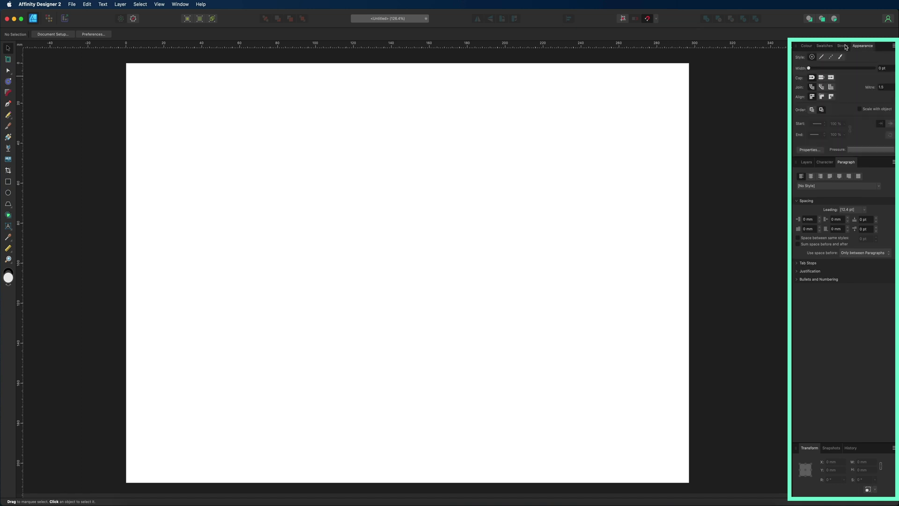
click(825, 45)
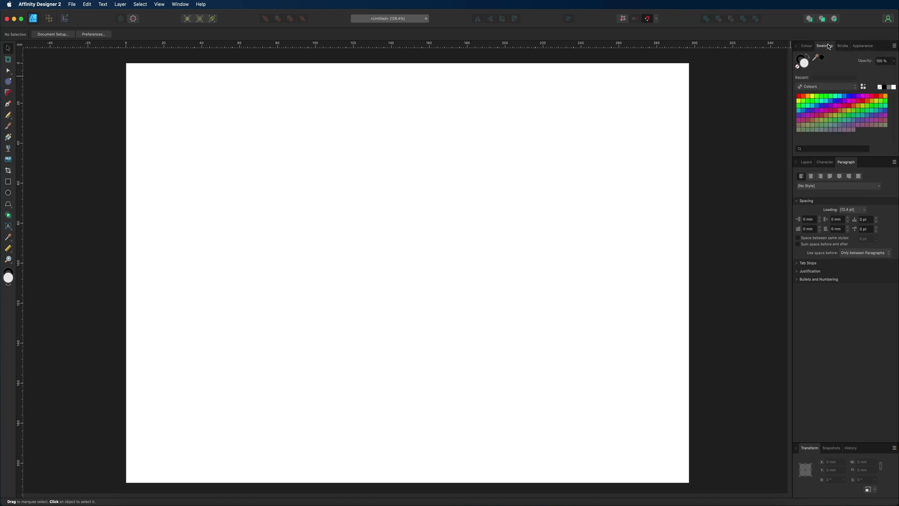
click(806, 163)
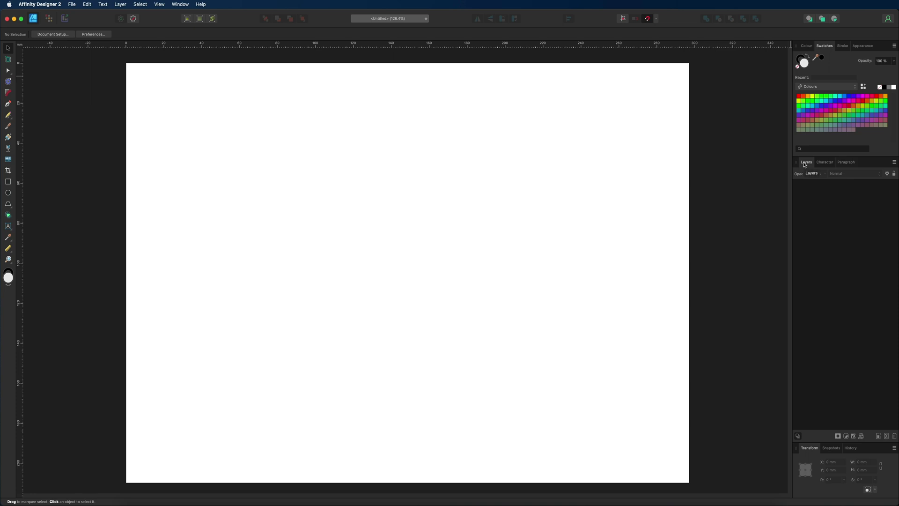
Cycle the Colour, Swatches, Stroke and Appearance tabs again, leave Swatches showing and open History.
click(807, 46)
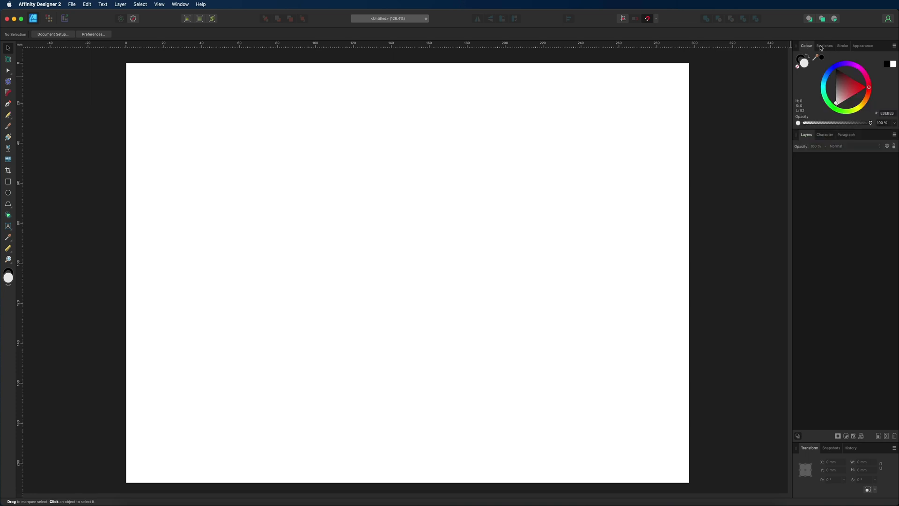
click(825, 46)
click(842, 46)
click(863, 46)
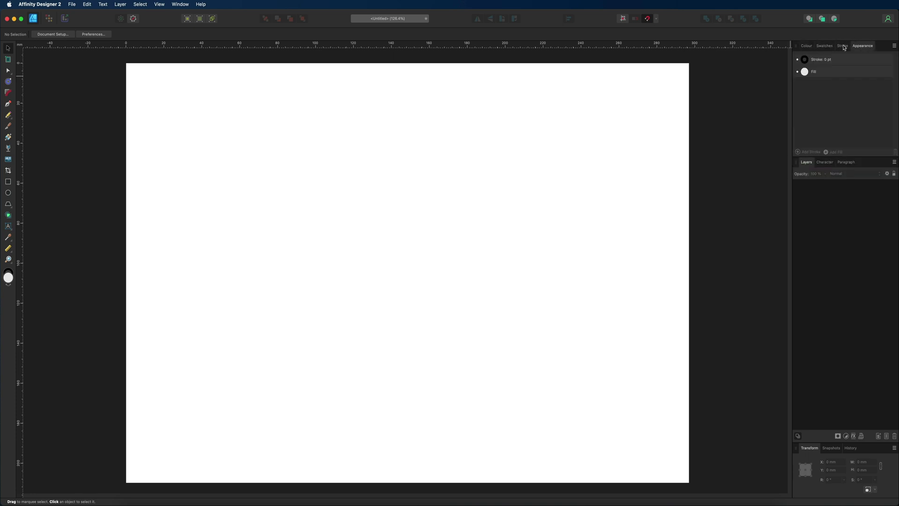
click(843, 46)
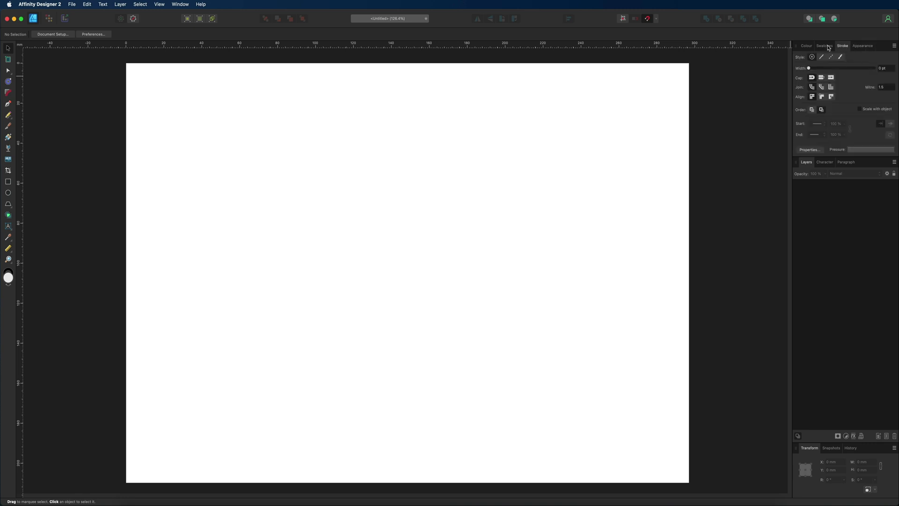
click(828, 46)
click(808, 47)
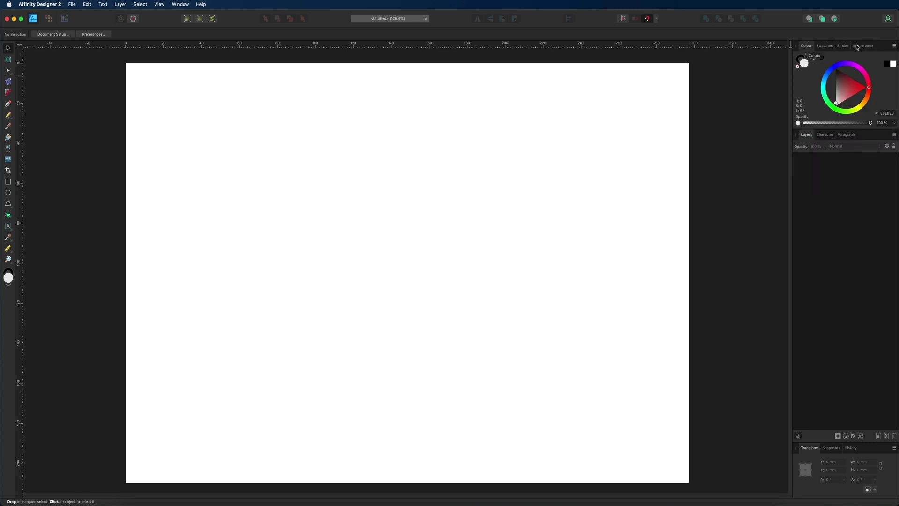
click(825, 46)
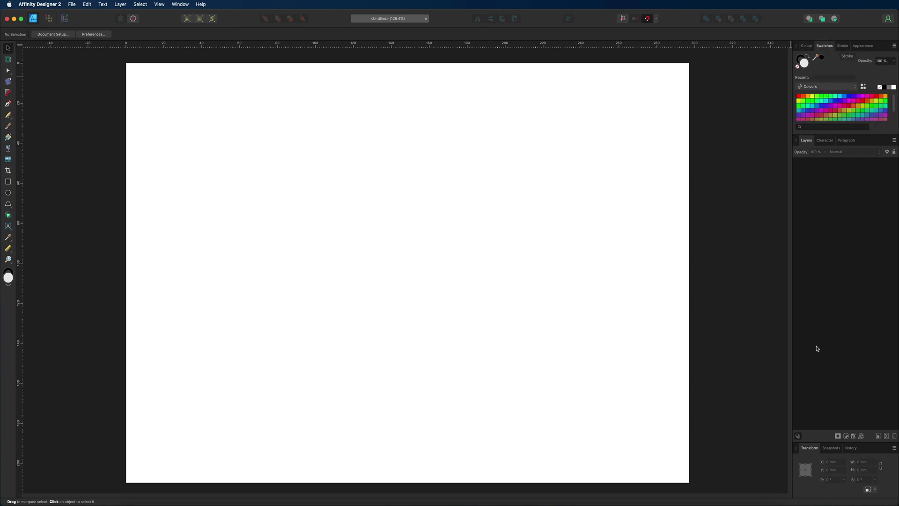
click(851, 449)
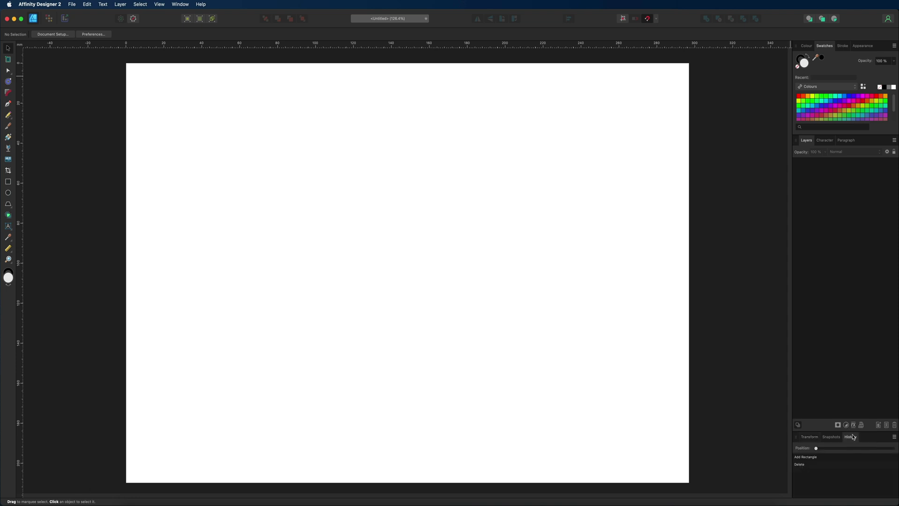
Float out and close the History and Snapshots panels, leaving Transform alone.
drag(851, 437, 499, 235)
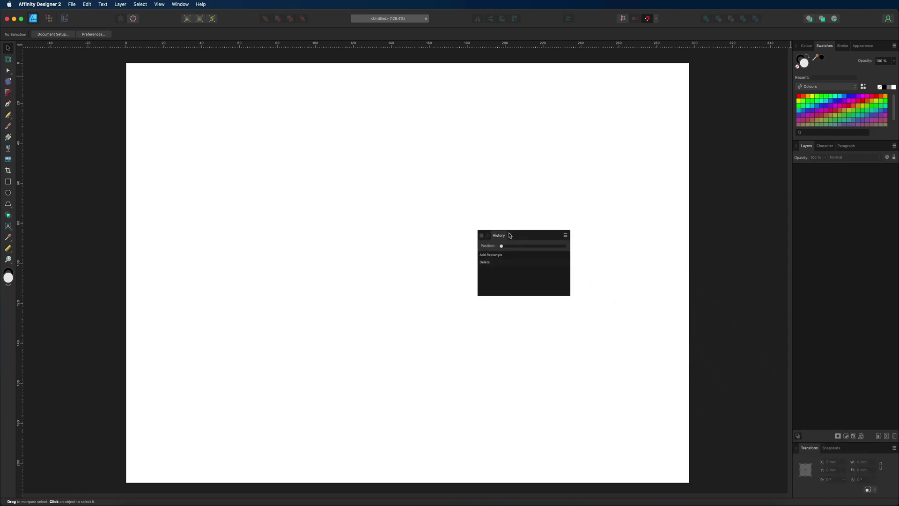
click(483, 236)
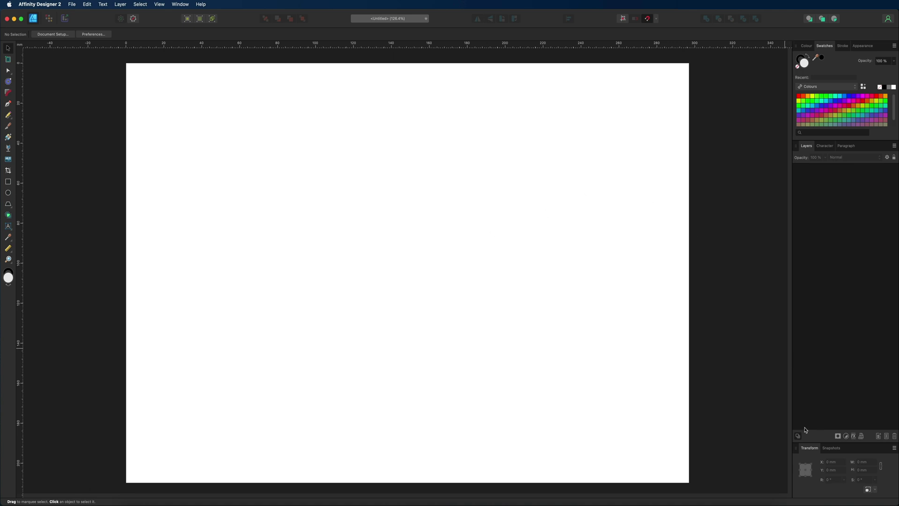
drag(834, 450, 486, 276)
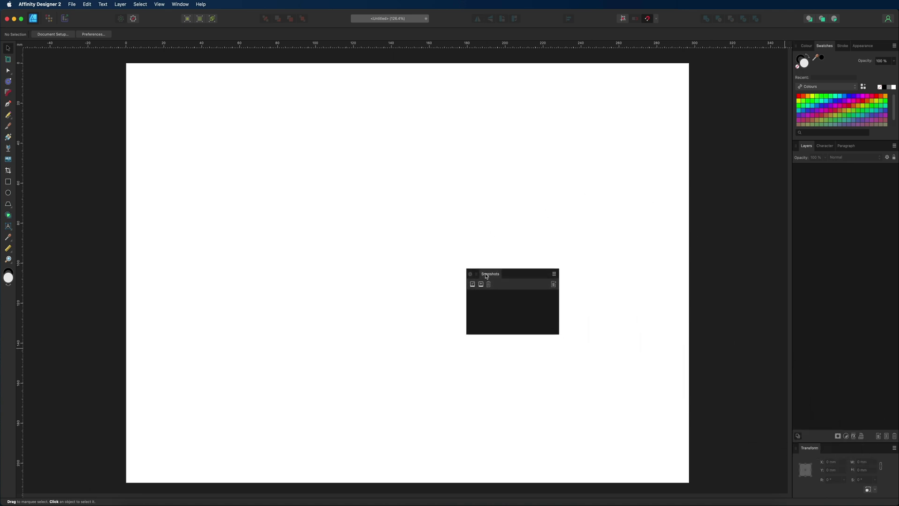
click(470, 274)
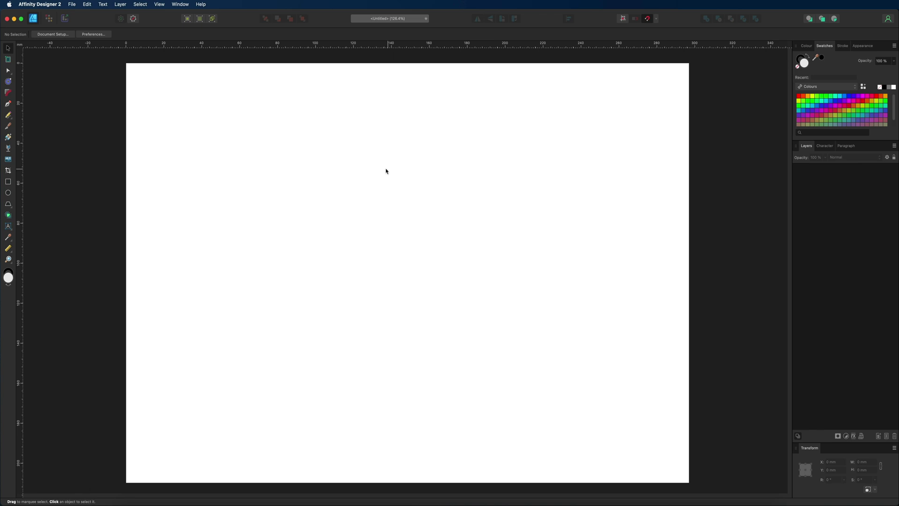
Reopen History from the Window menu and dock it beside Transform.
click(178, 5)
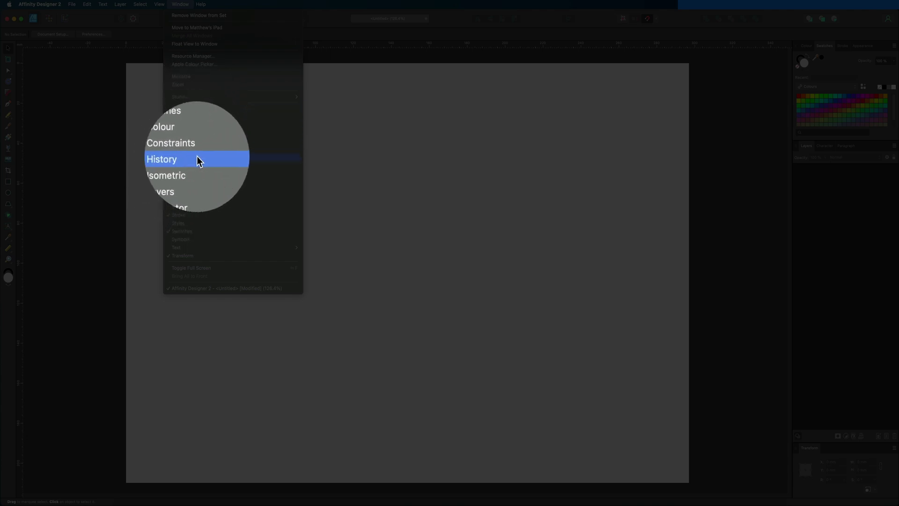
click(196, 157)
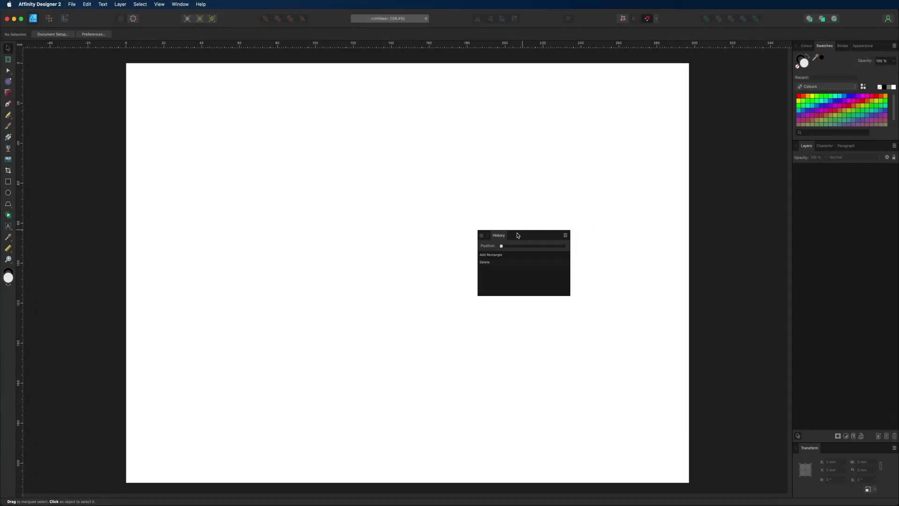
drag(518, 235, 839, 449)
click(830, 449)
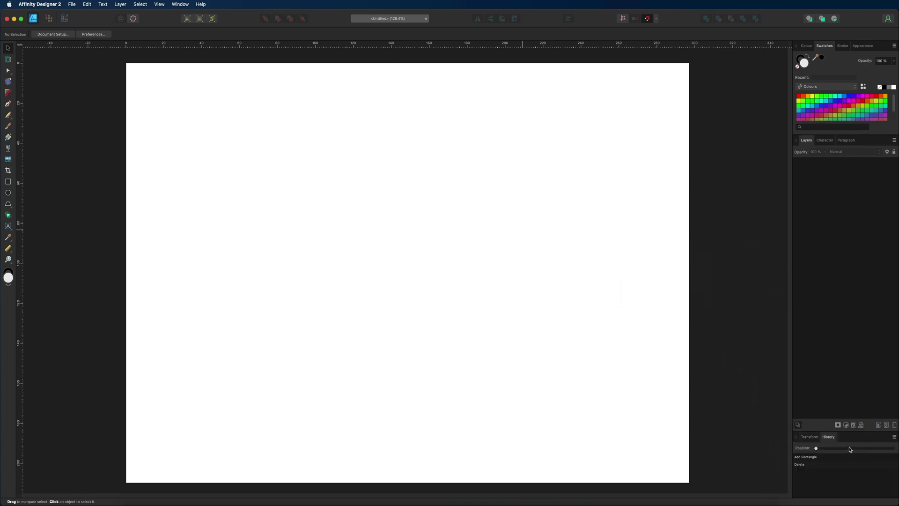
Pull the History panel back out so it floats over the canvas.
click(813, 437)
click(831, 448)
drag(829, 436, 875, 149)
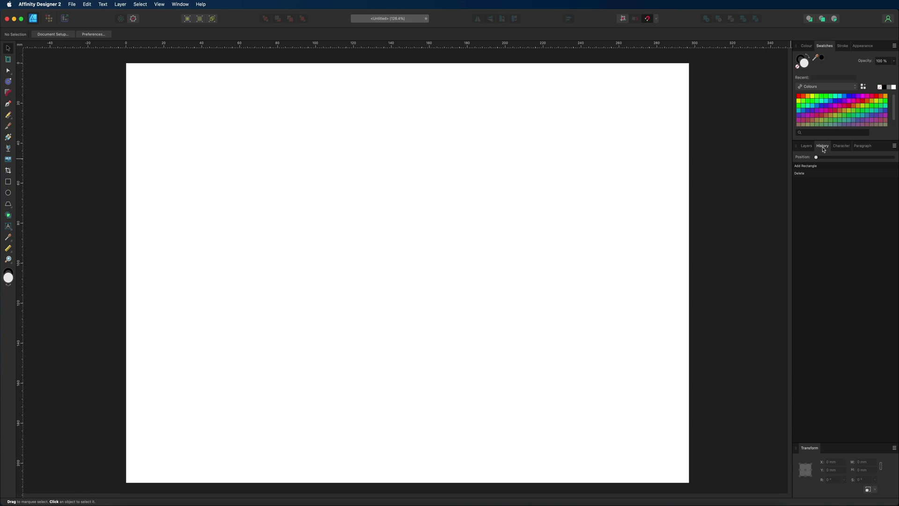
drag(825, 146, 32, 72)
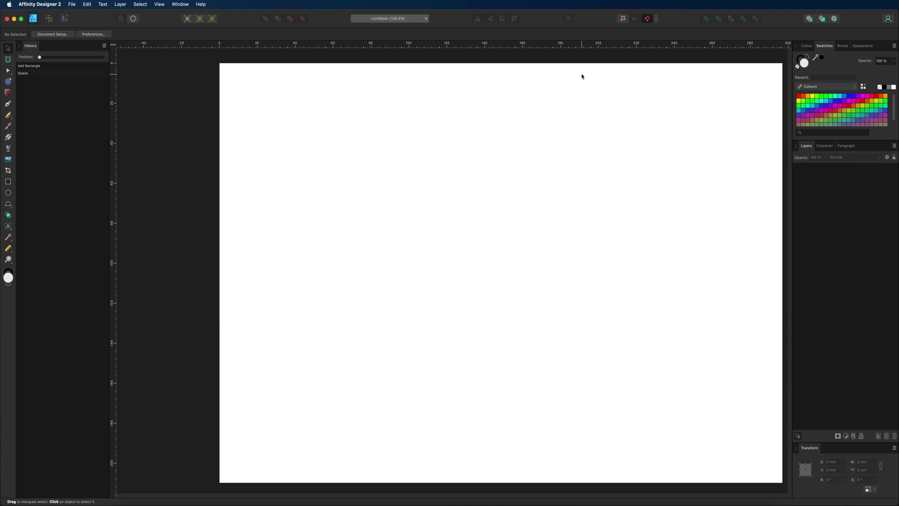
Detach the History panel from the left dock and close it.
scroll(459, 71, left, 2)
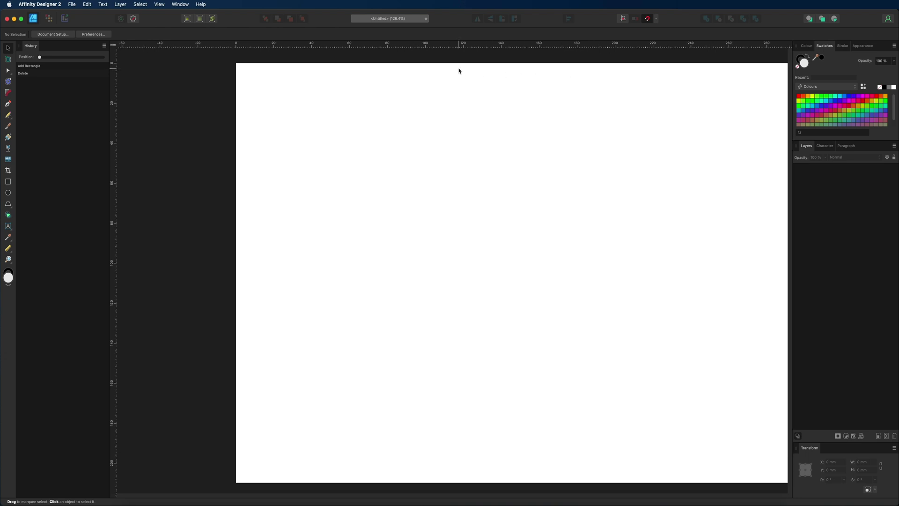
scroll(459, 71, right, 4)
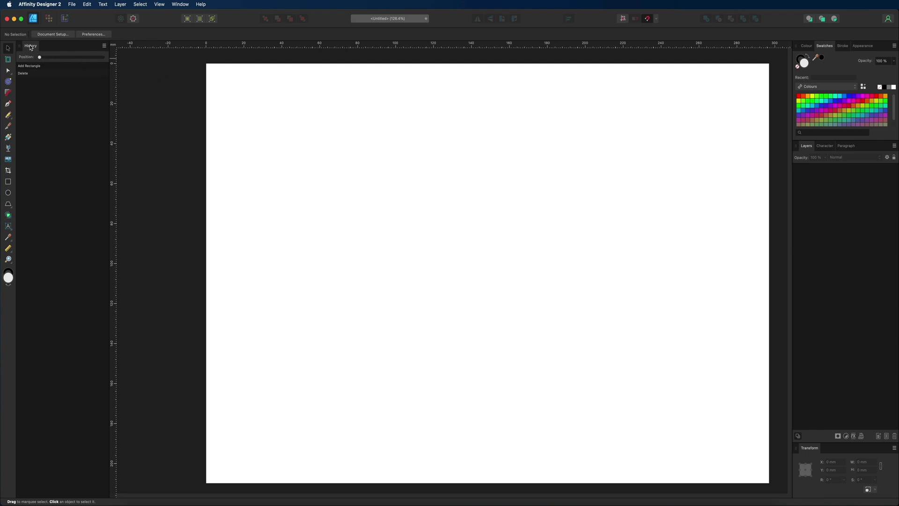
drag(31, 47, 313, 117)
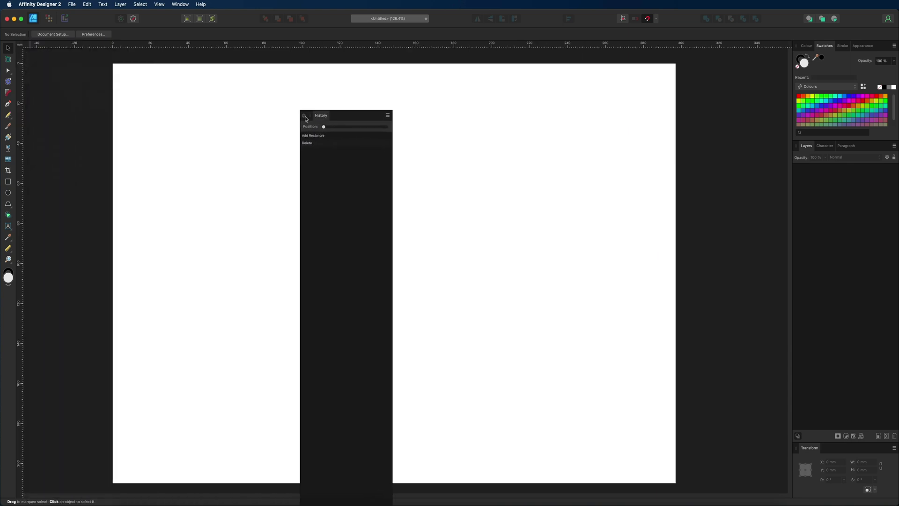
click(304, 116)
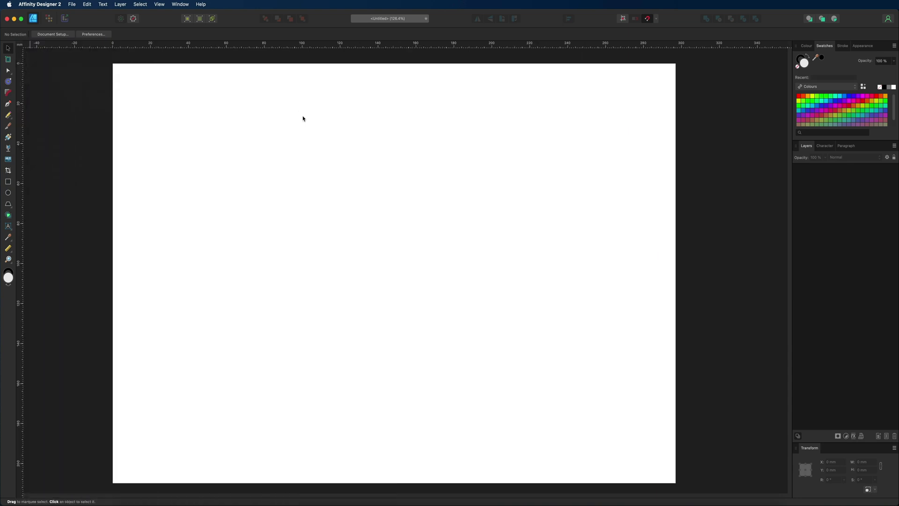
Look at Character and Paragraph settings, then return to Layers and the colour wheel.
click(821, 147)
click(850, 146)
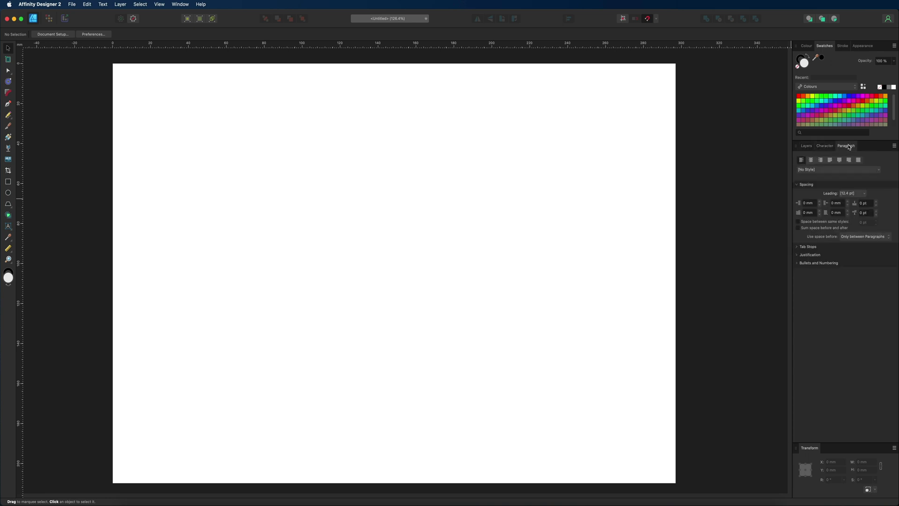
click(825, 147)
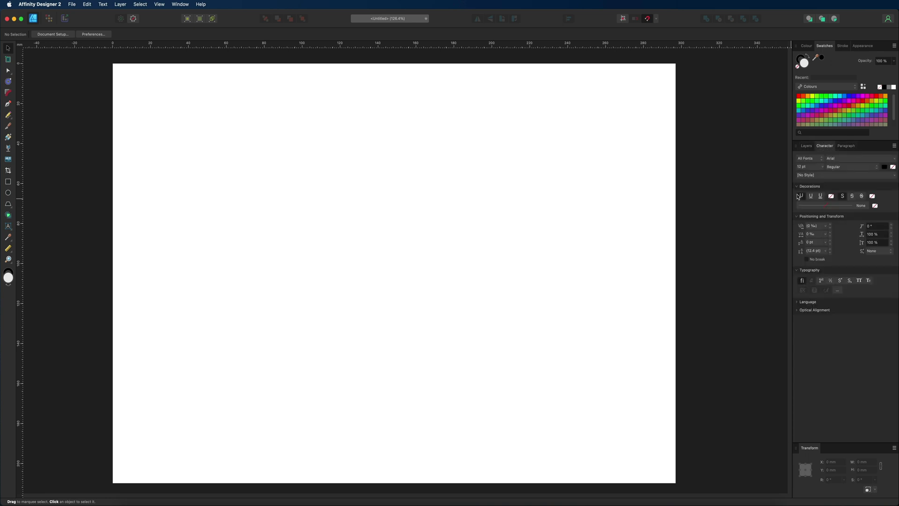
click(806, 147)
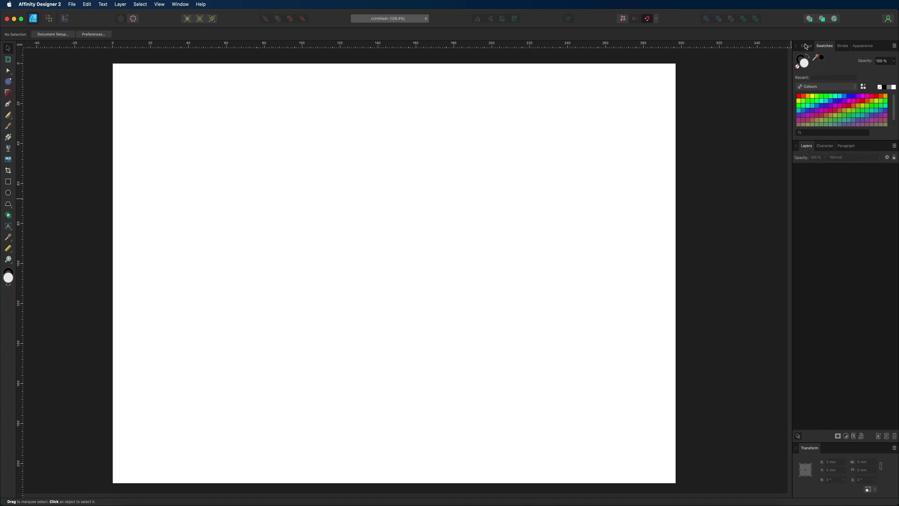
click(805, 45)
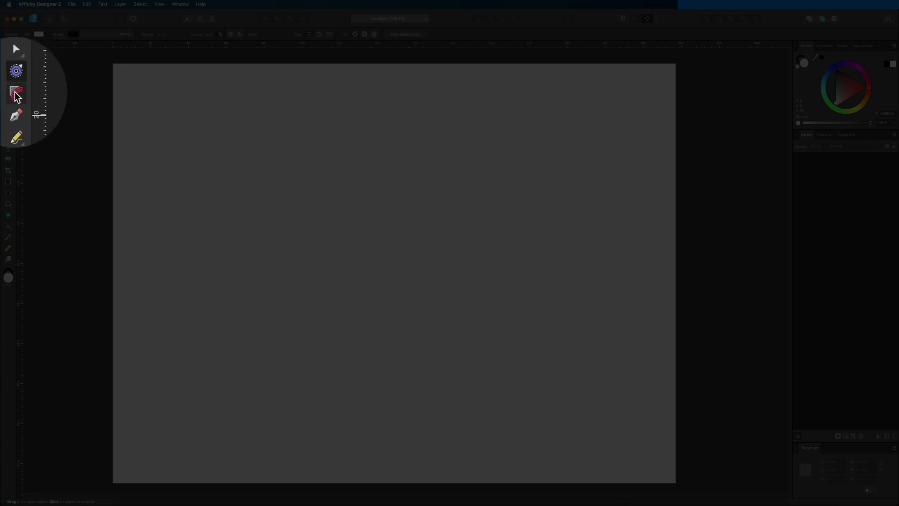
Try out the Pencil, Fill and Artistic Text tools.
click(15, 106)
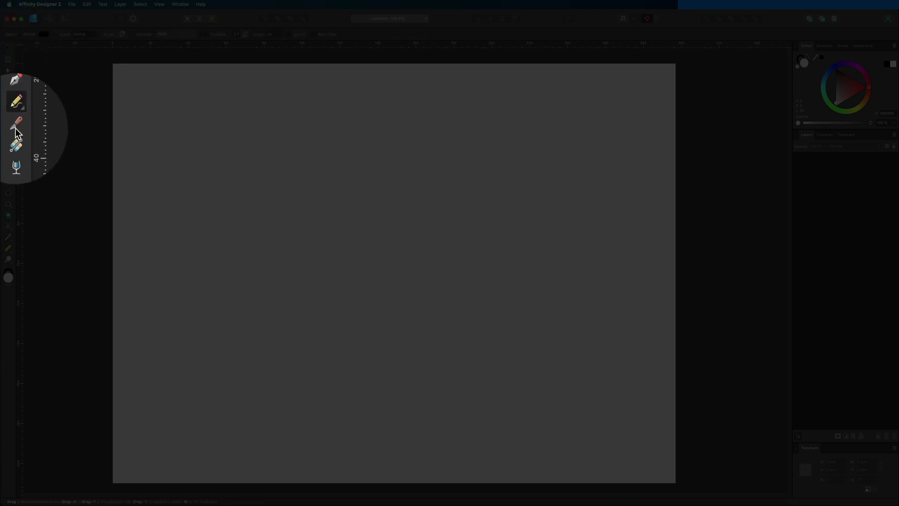
click(8, 137)
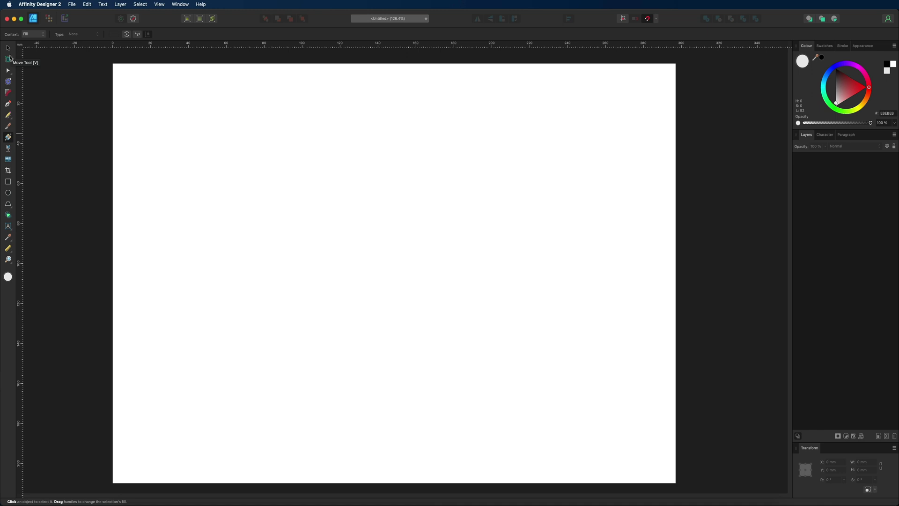
click(9, 227)
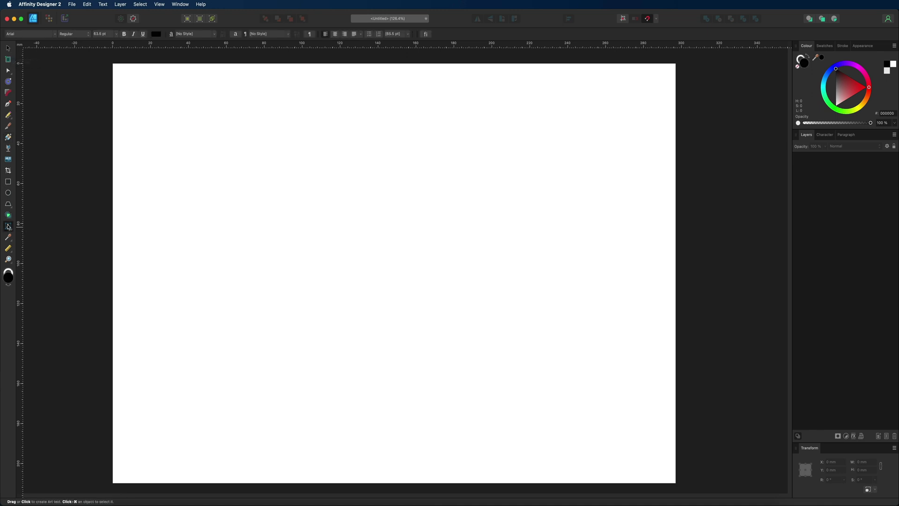
Draw a trapezoid, move it up-left, delete it, then switch to Artboard and Node tools.
click(8, 204)
drag(218, 198, 329, 273)
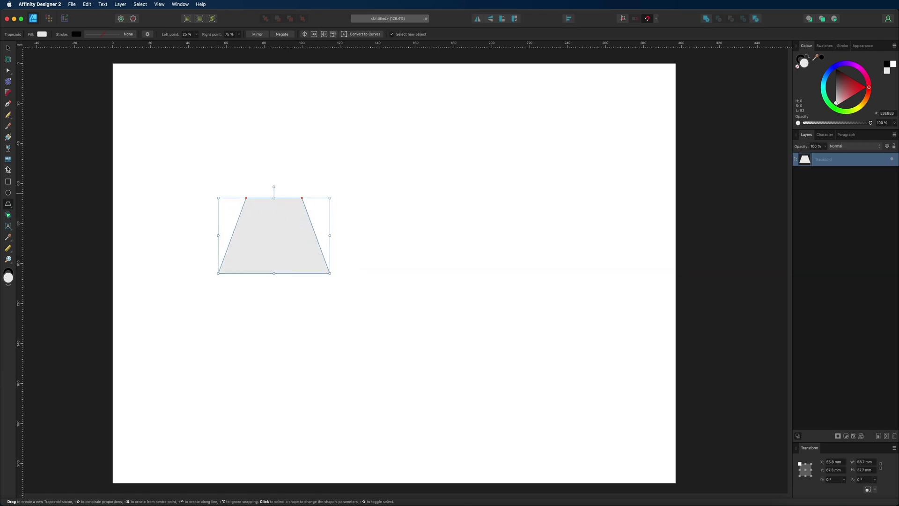
click(8, 47)
drag(243, 205, 292, 194)
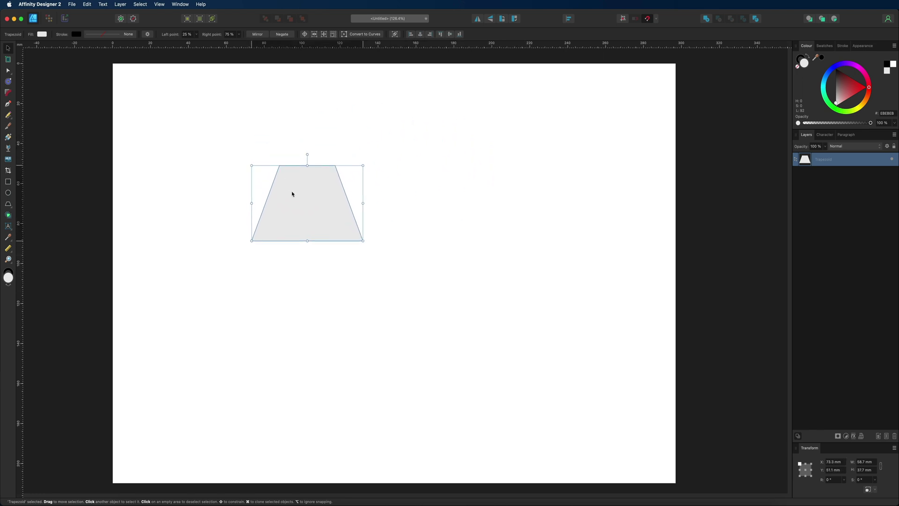
key(Delete)
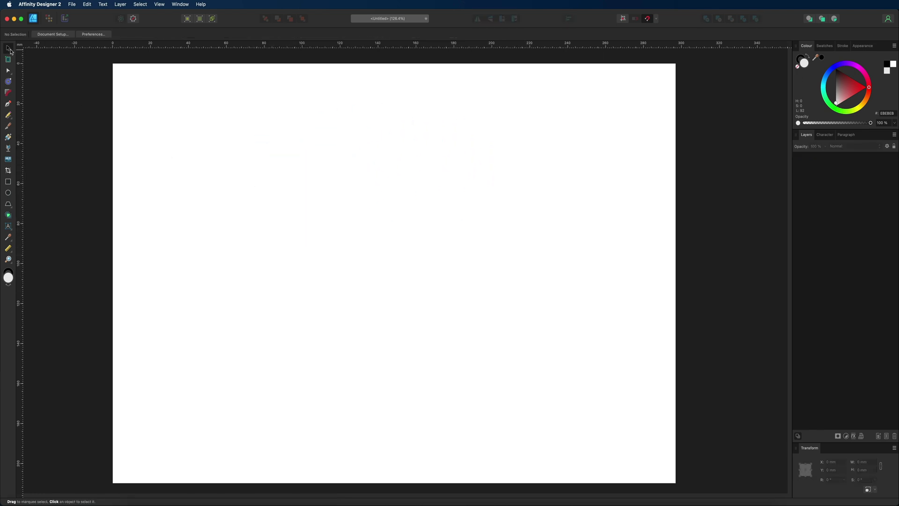
click(7, 59)
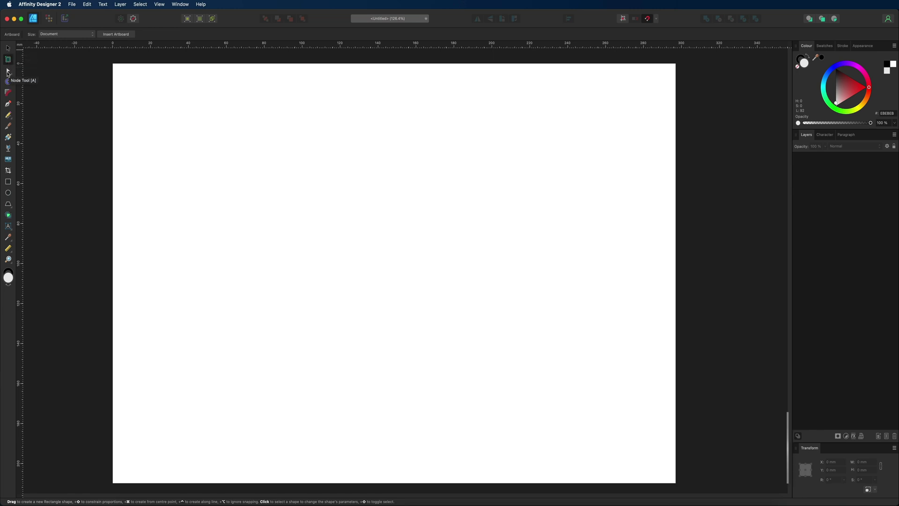
click(8, 73)
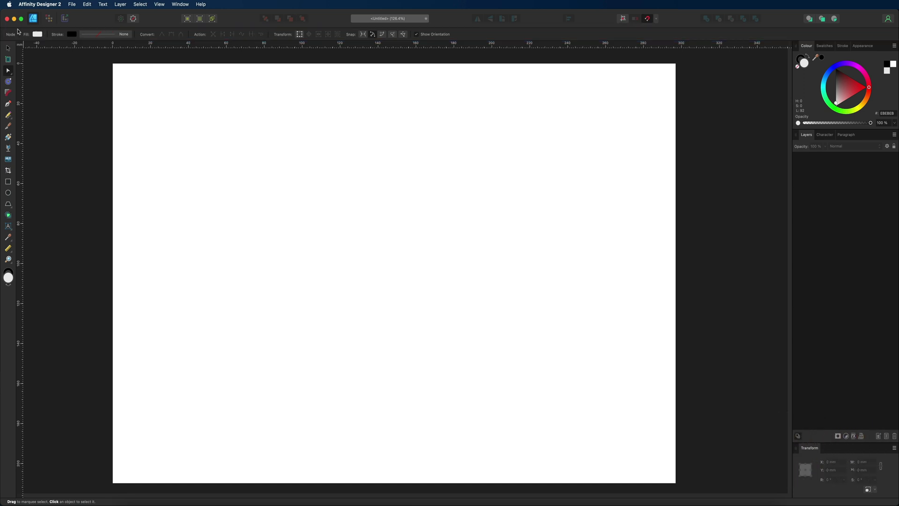
Activate the Knife tool, with stabiliser on at 80.3 px length.
click(8, 126)
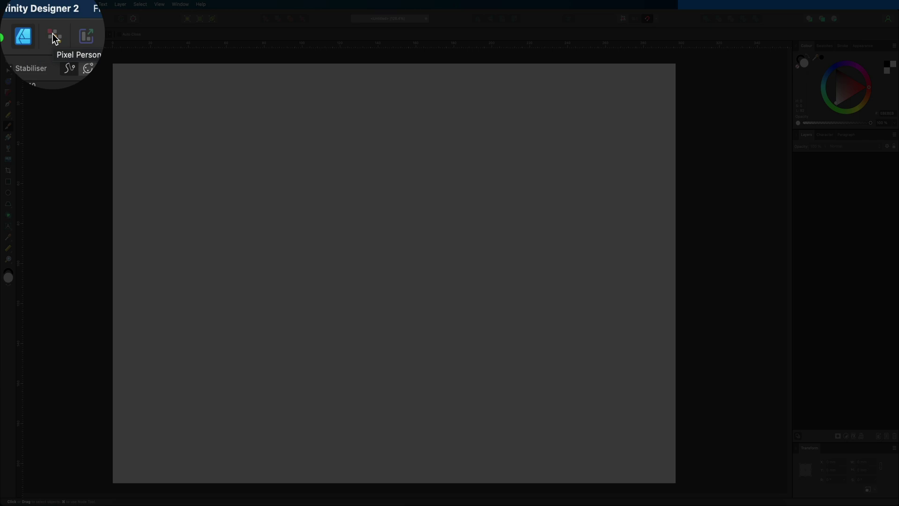
click(53, 31)
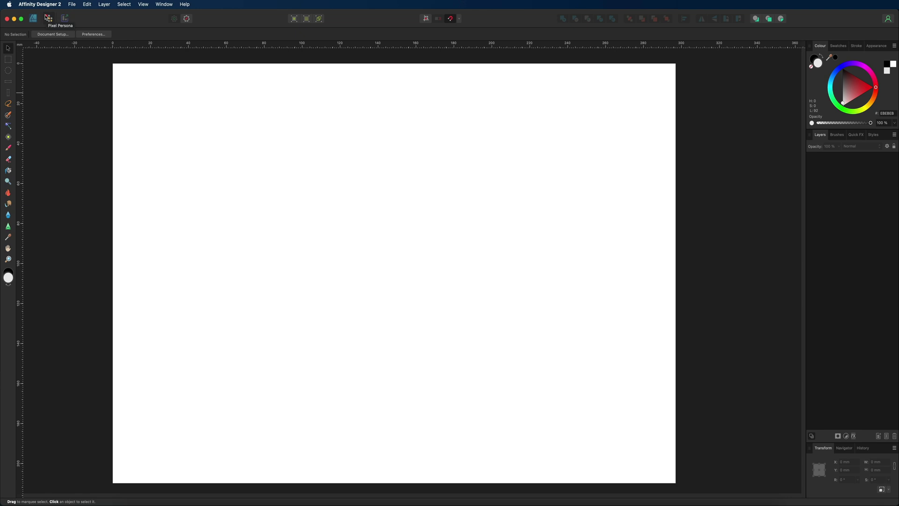
click(33, 19)
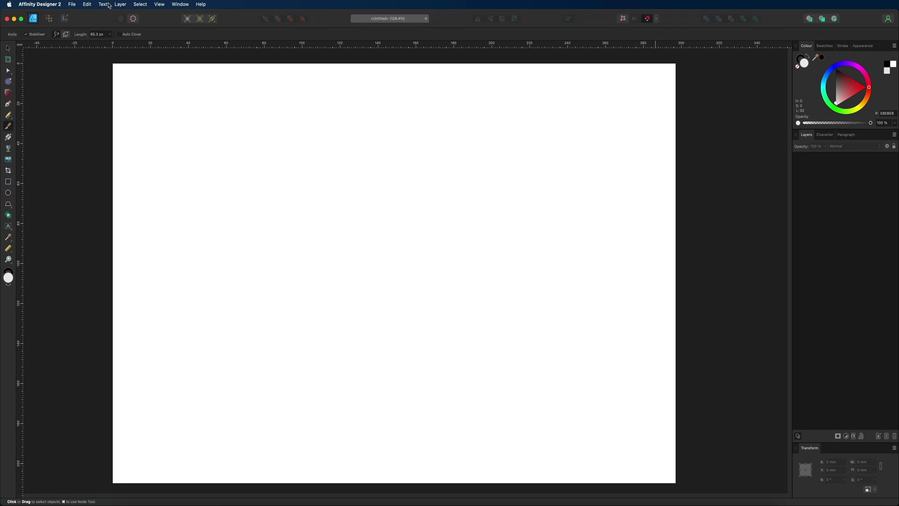
Glance at the Text and Layer menus, then show the Paragraph settings beside the page.
click(107, 5)
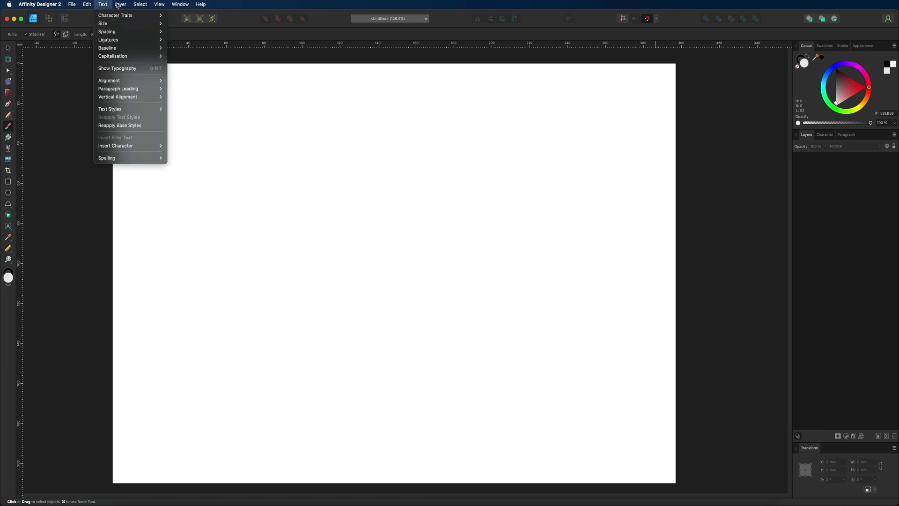
click(121, 4)
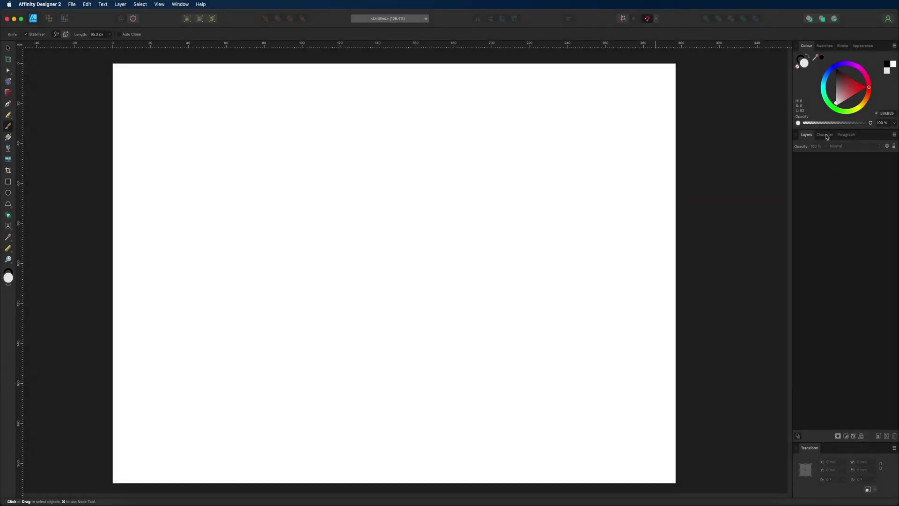
click(827, 135)
click(846, 136)
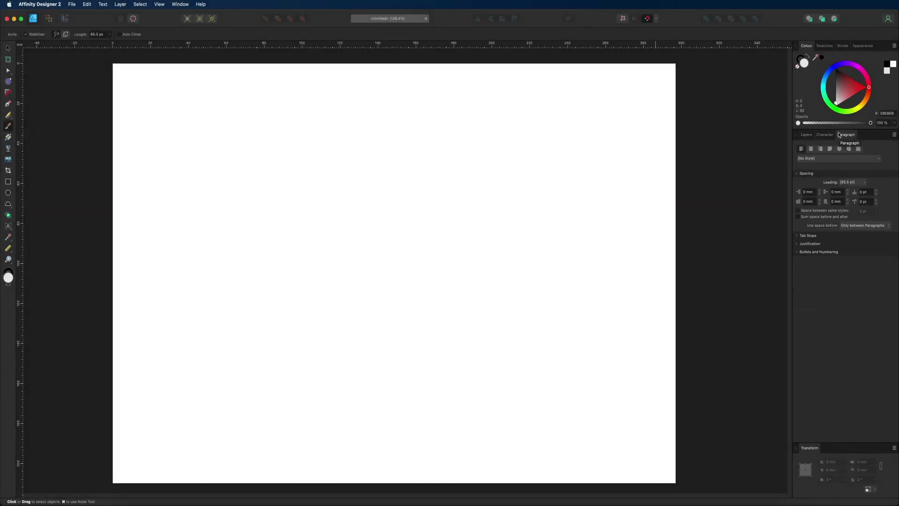